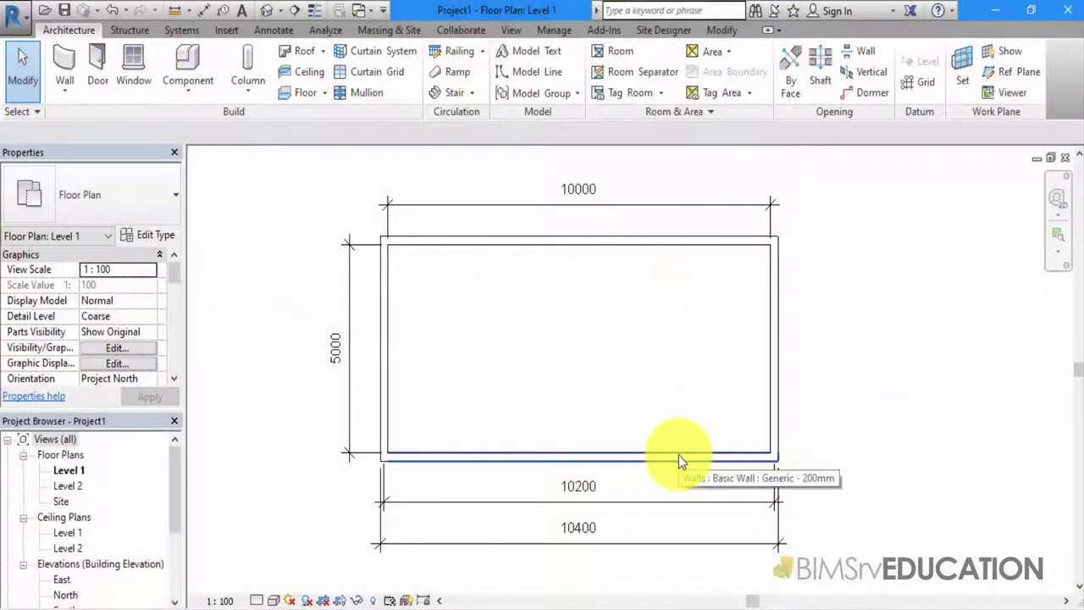
Select the bottom Generic - 200mm wall of the 10000 by 5000 rectangle in Level 1
click(679, 455)
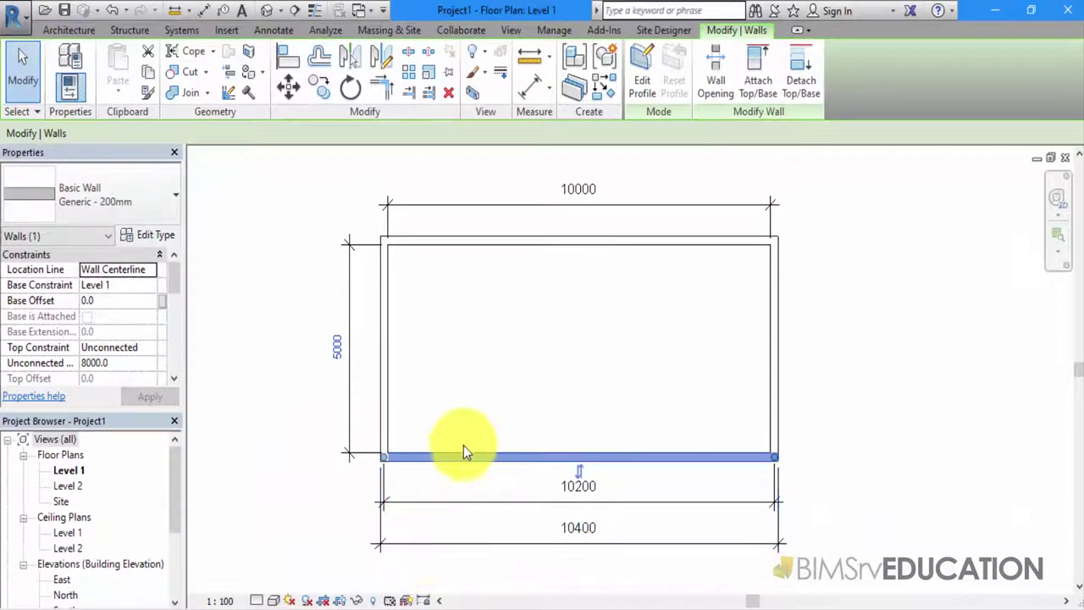
Change the bottom wall's type to Generic - 300mm in the Type Selector
click(138, 202)
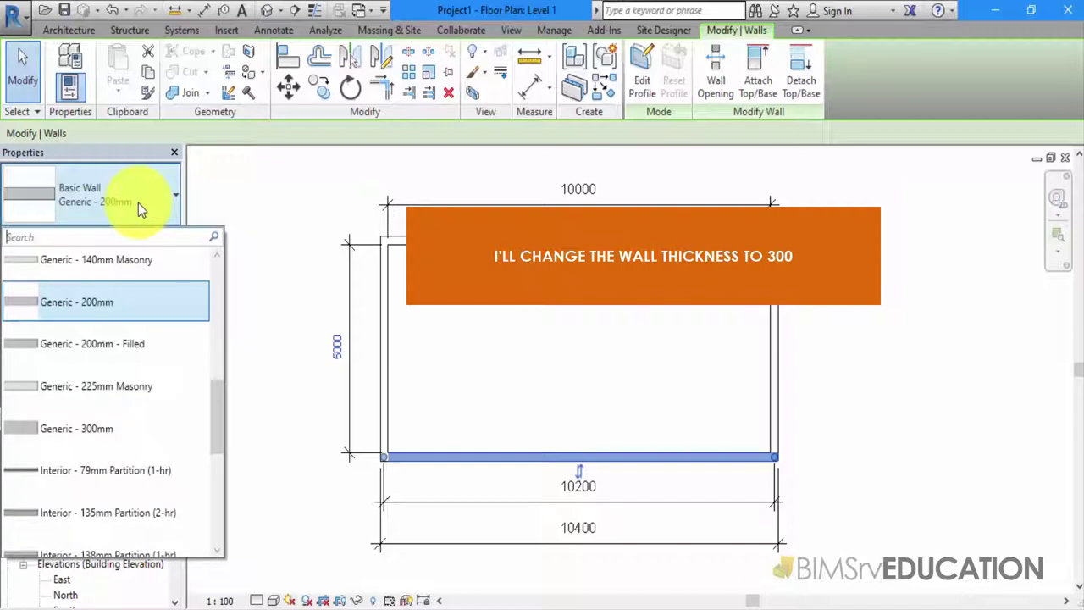
click(132, 436)
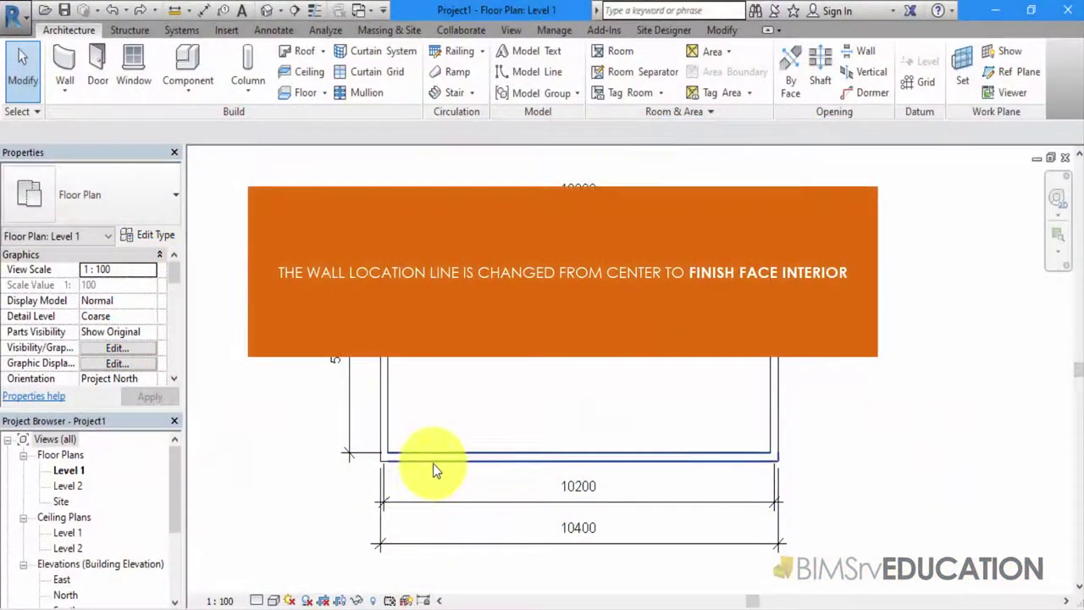
Set the bottom wall's Location Line from Wall Centerline to Finish Face: Interior
click(433, 463)
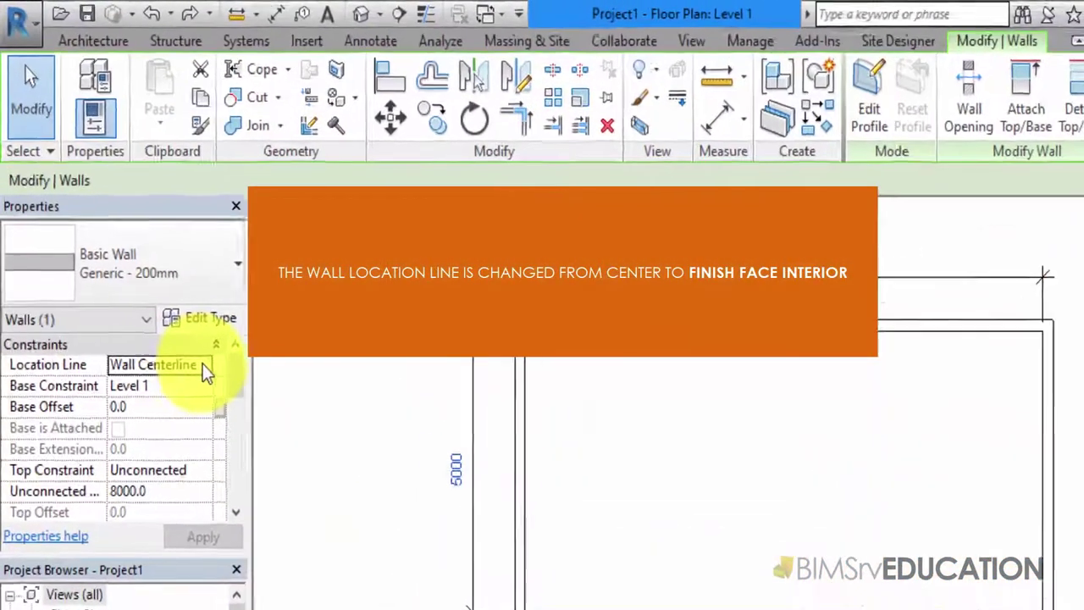
click(202, 364)
click(208, 365)
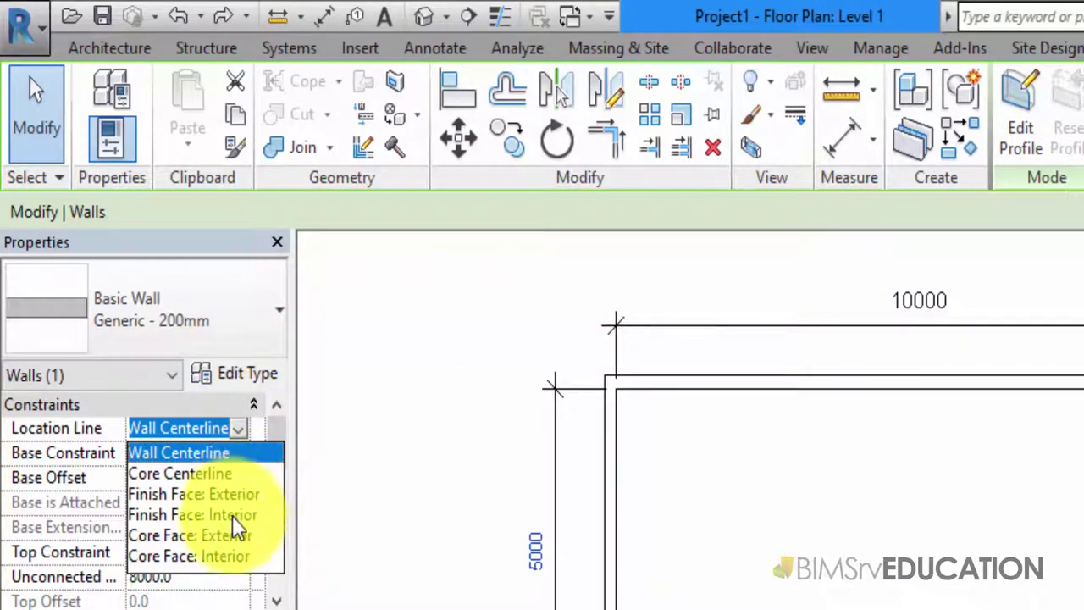
click(230, 515)
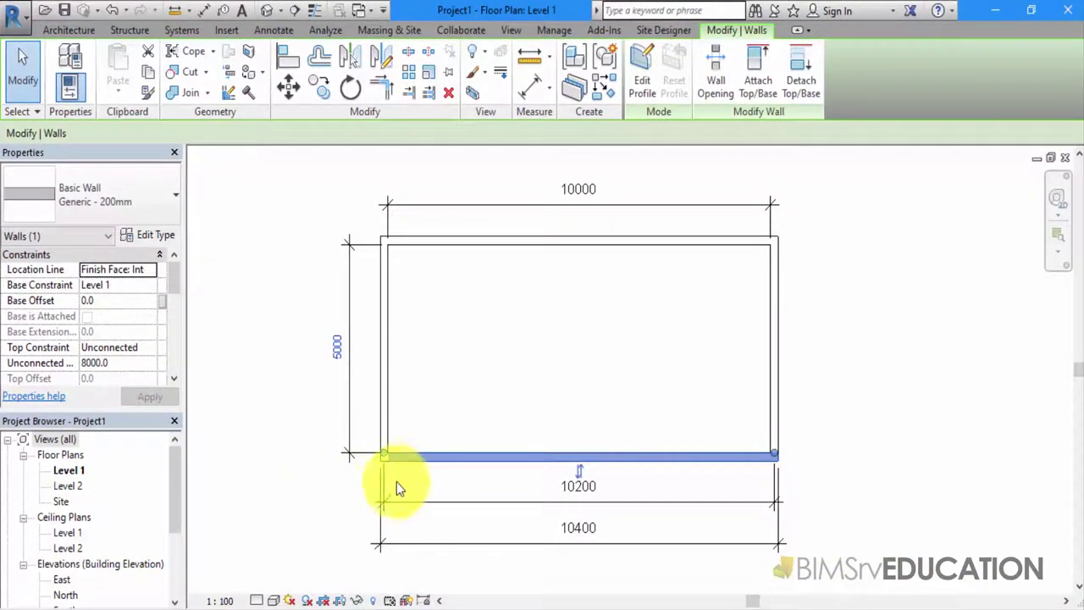
scroll(404, 482, up, 1)
scroll(404, 483, up, 1)
scroll(404, 483, up, 1)
scroll(405, 483, up, 1)
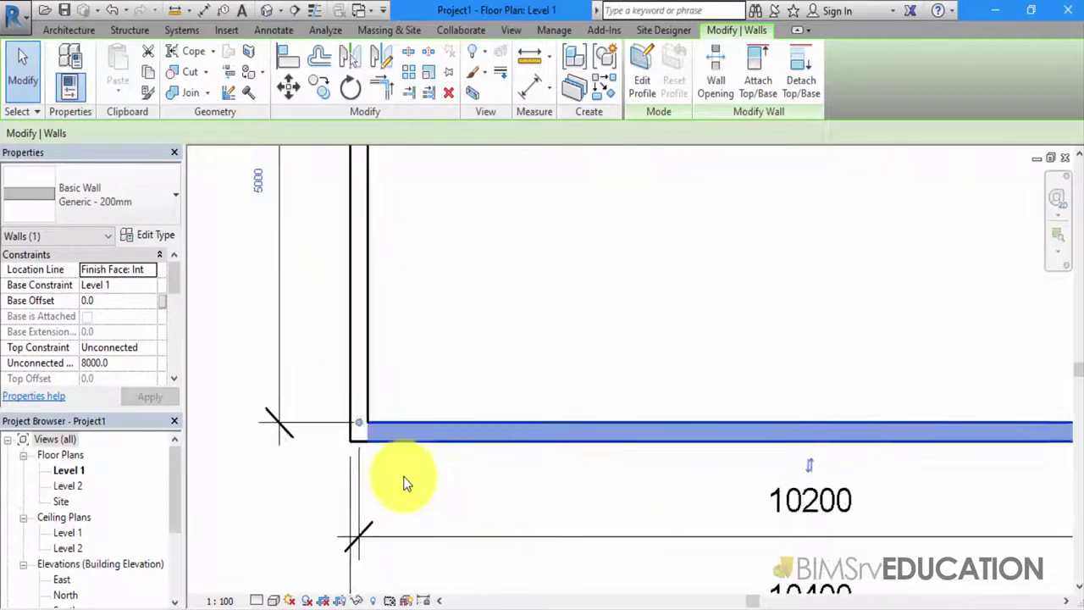
scroll(404, 483, up, 2)
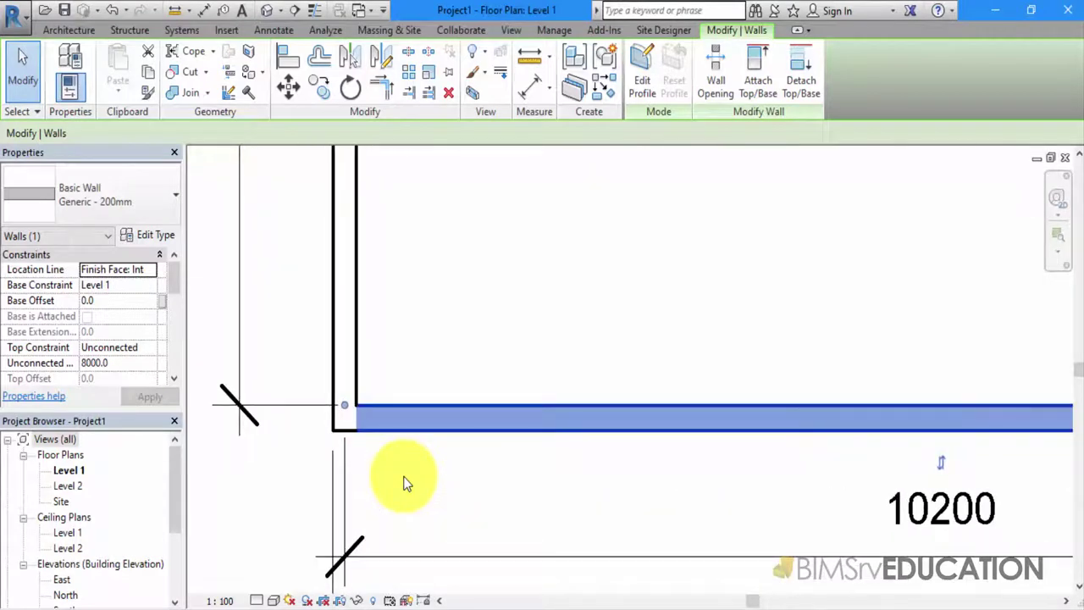
scroll(404, 483, down, 1)
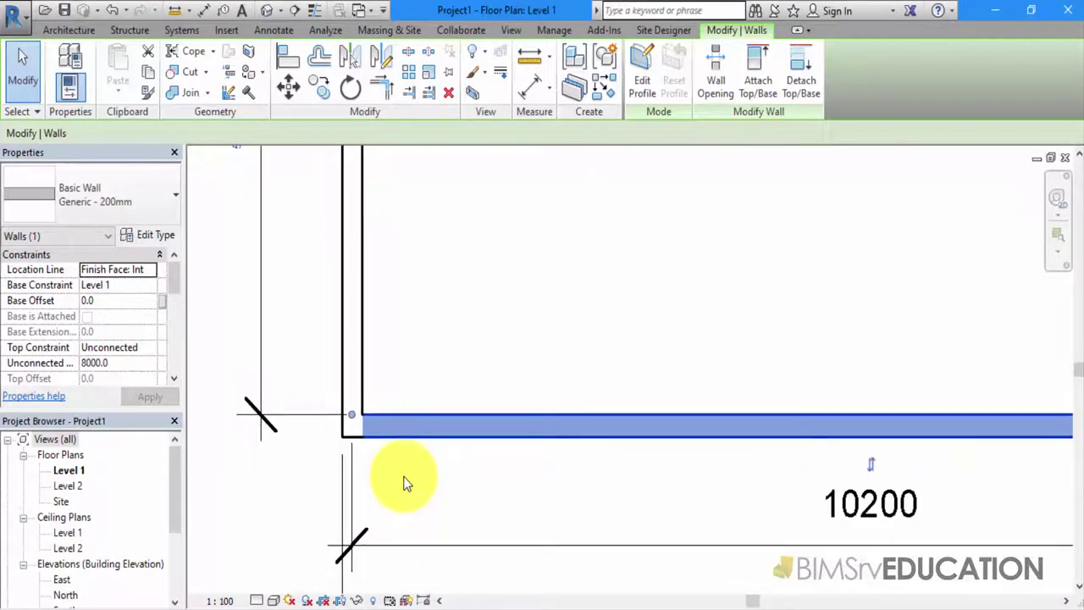
scroll(404, 483, down, 1)
scroll(404, 483, up, 1)
scroll(404, 483, down, 2)
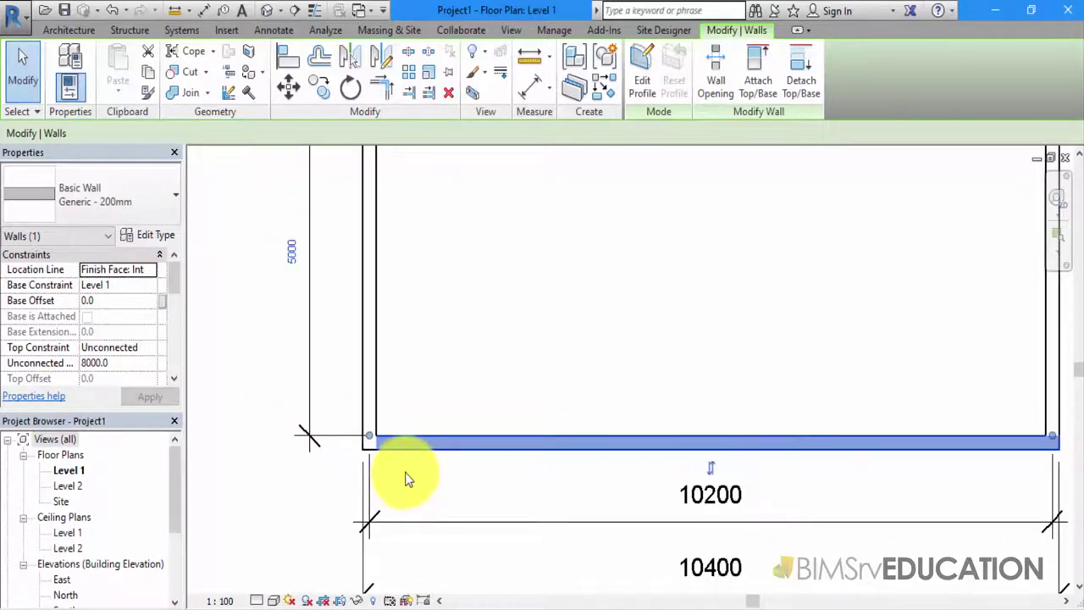
Switch the bottom wall to Generic - 300mm so it thickens outward, then deselect and zoom out
click(141, 210)
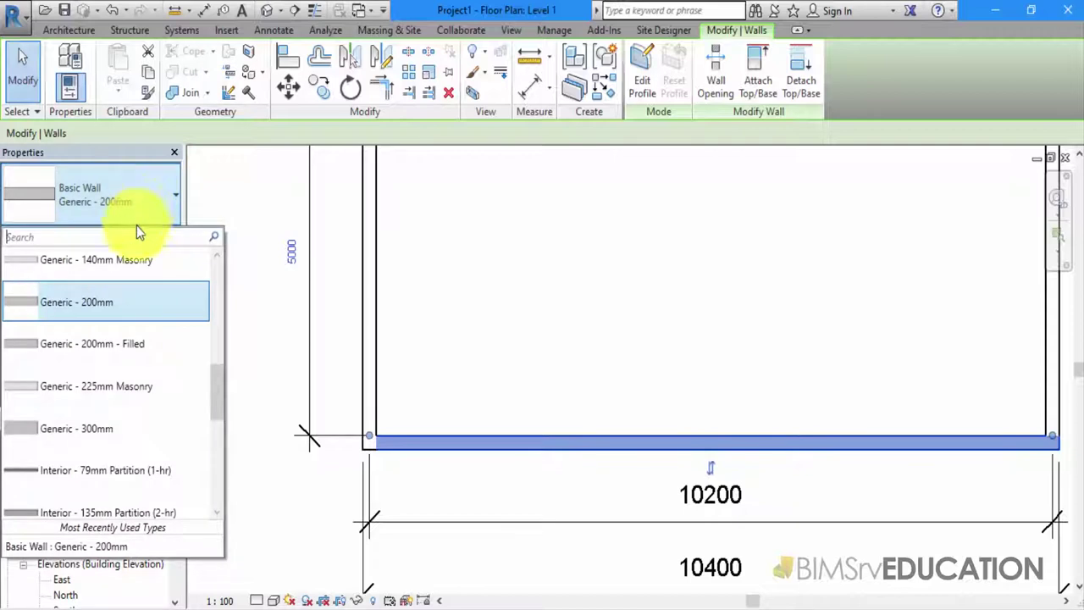
click(108, 432)
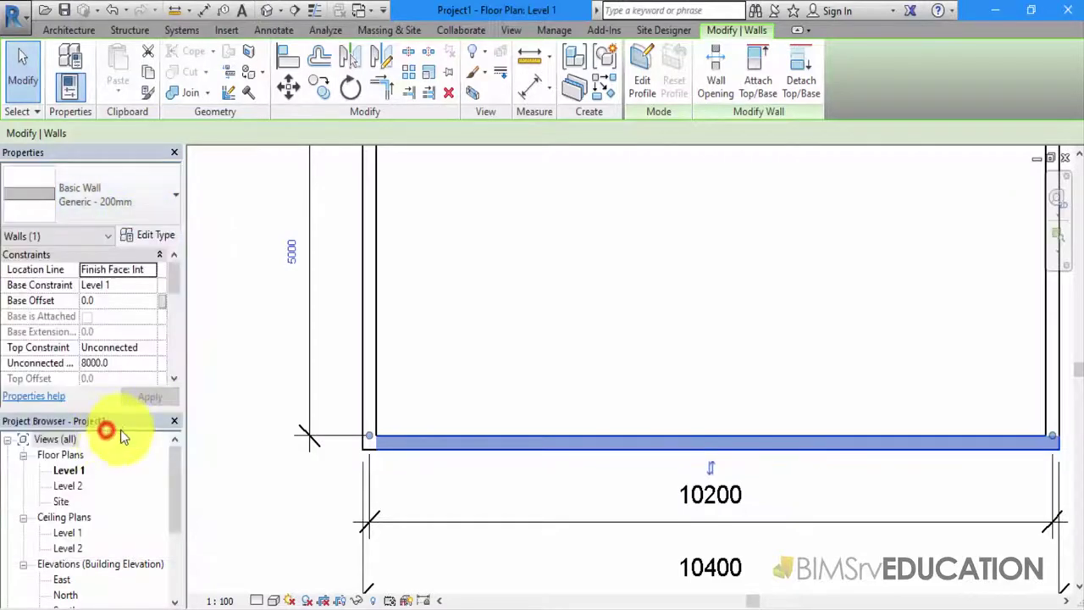
click(203, 454)
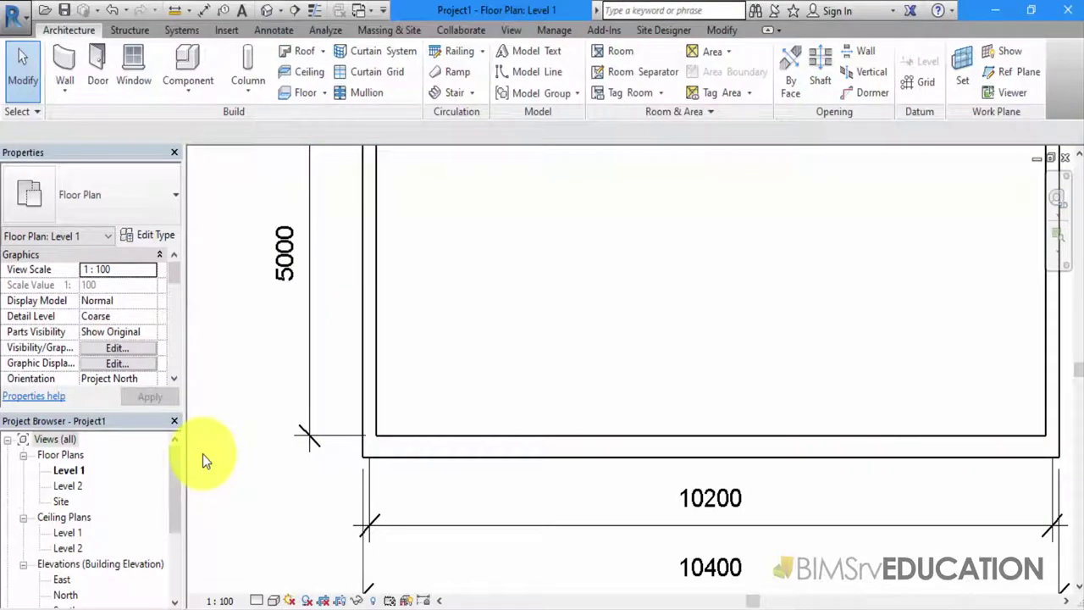
scroll(202, 454, down, 1)
scroll(207, 434, down, 1)
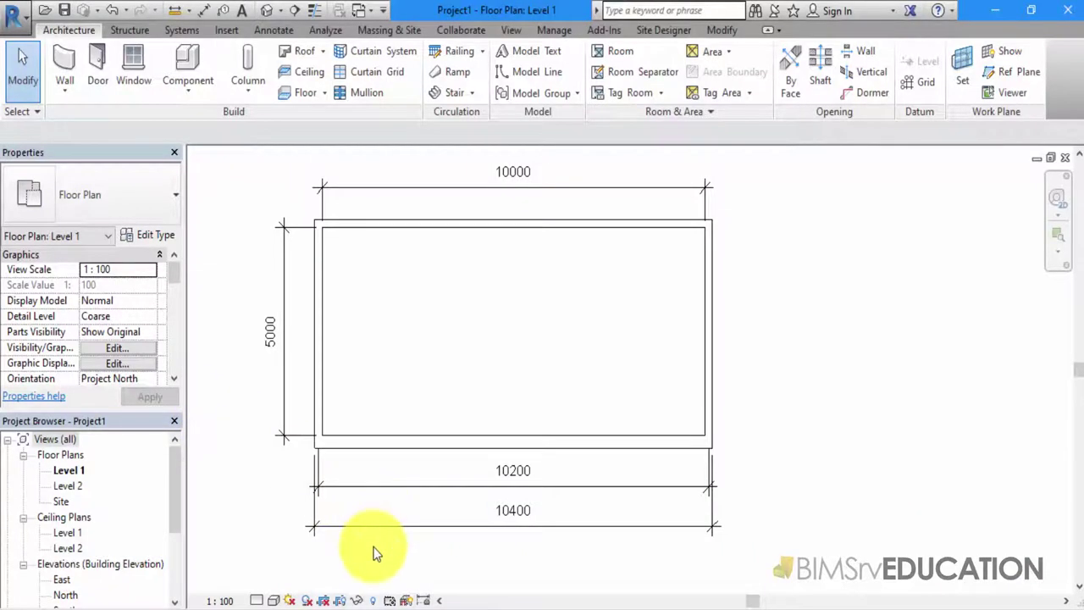
Inspect the 10400 overall dimension below the 10200 one, panning toward the bottom-left corner
click(314, 538)
scroll(314, 538, up, 2)
scroll(314, 538, up, 3)
click(564, 556)
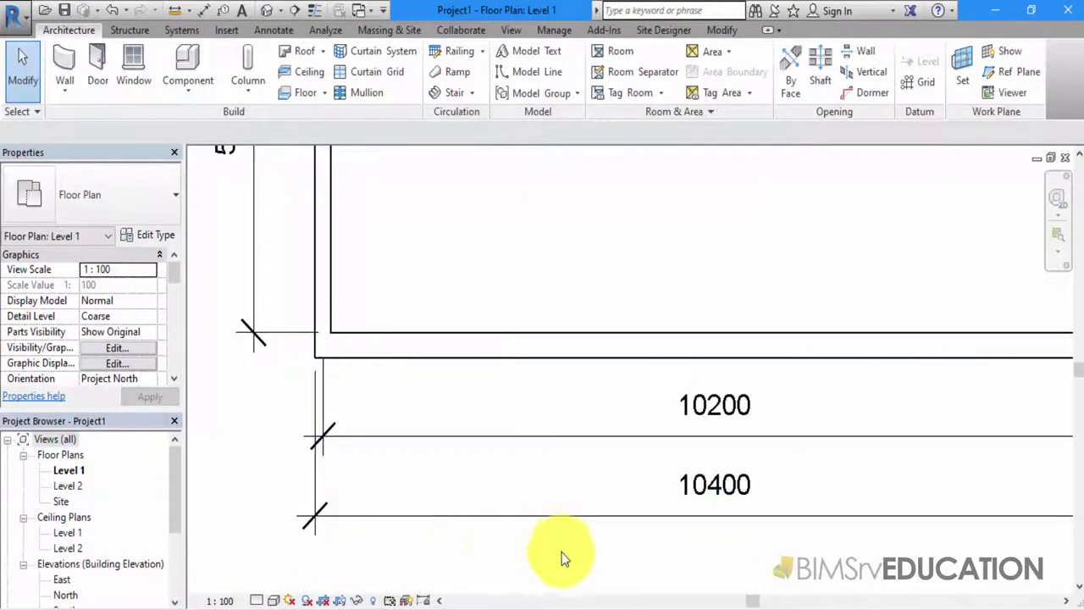
mouse_move(631, 556)
middle_down()
mouse_move(621, 525)
mouse_move(593, 528)
middle_up()
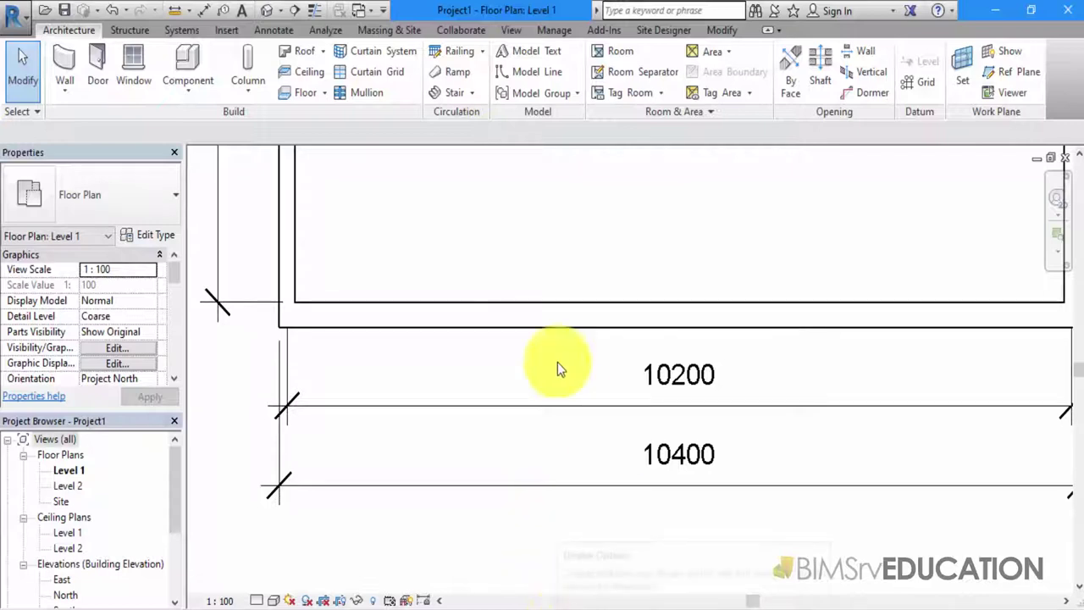
Set the left wall's Location Line to Finish Face: Exterior, after briefly trying Finish Face: Interior
click(282, 212)
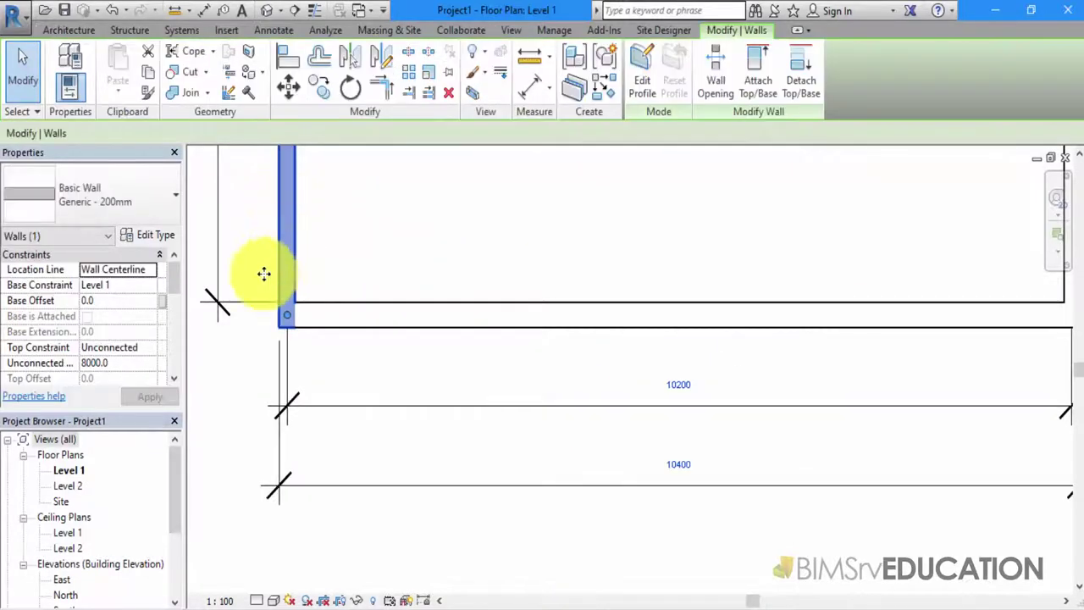
scroll(259, 343, up, 2)
scroll(259, 343, up, 1)
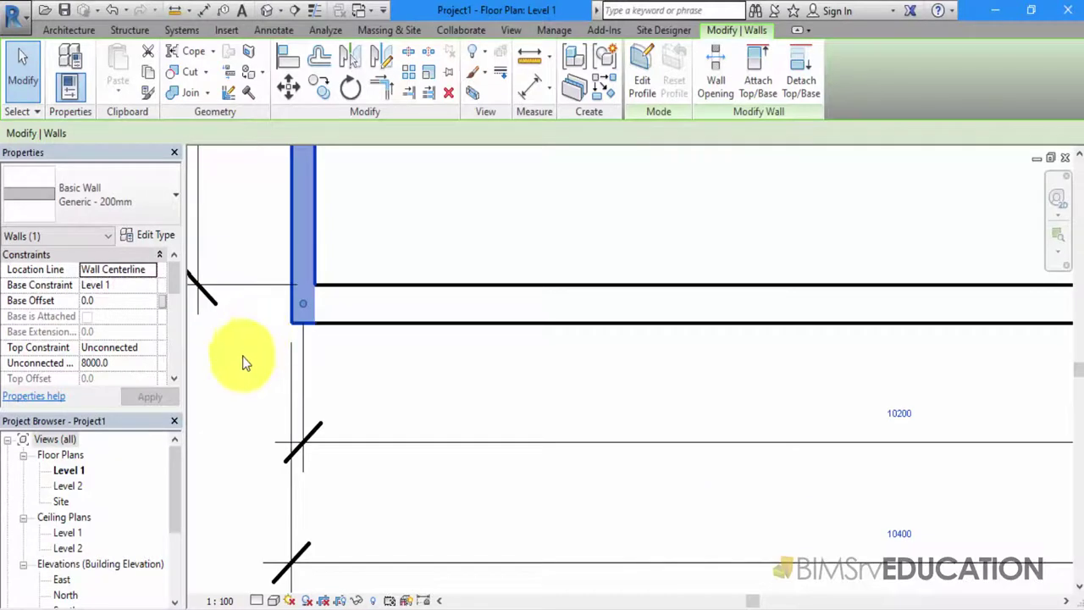
click(151, 270)
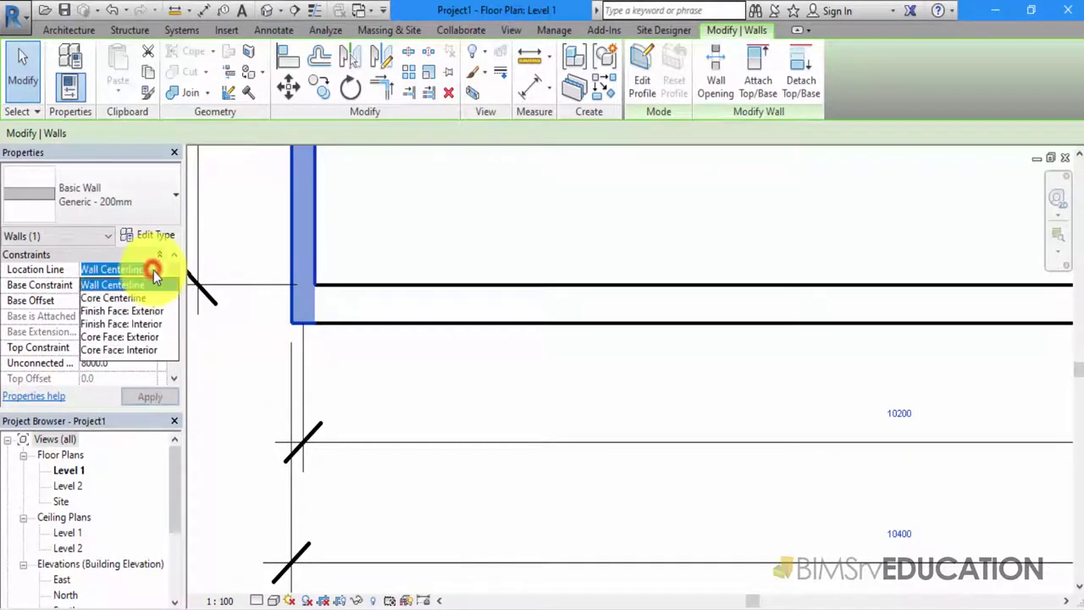
click(137, 325)
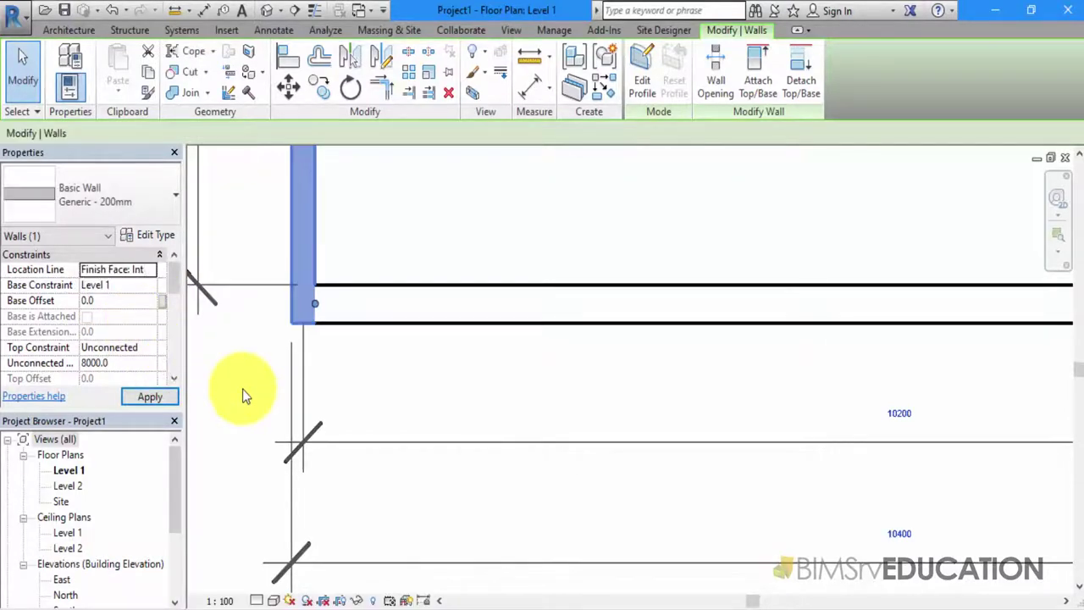
click(151, 272)
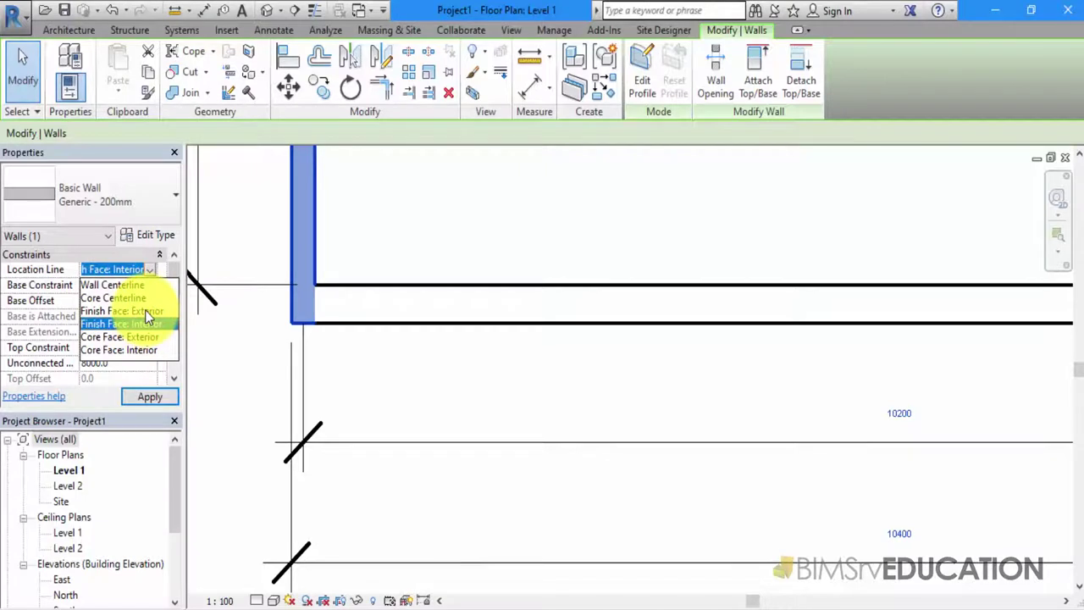
click(145, 311)
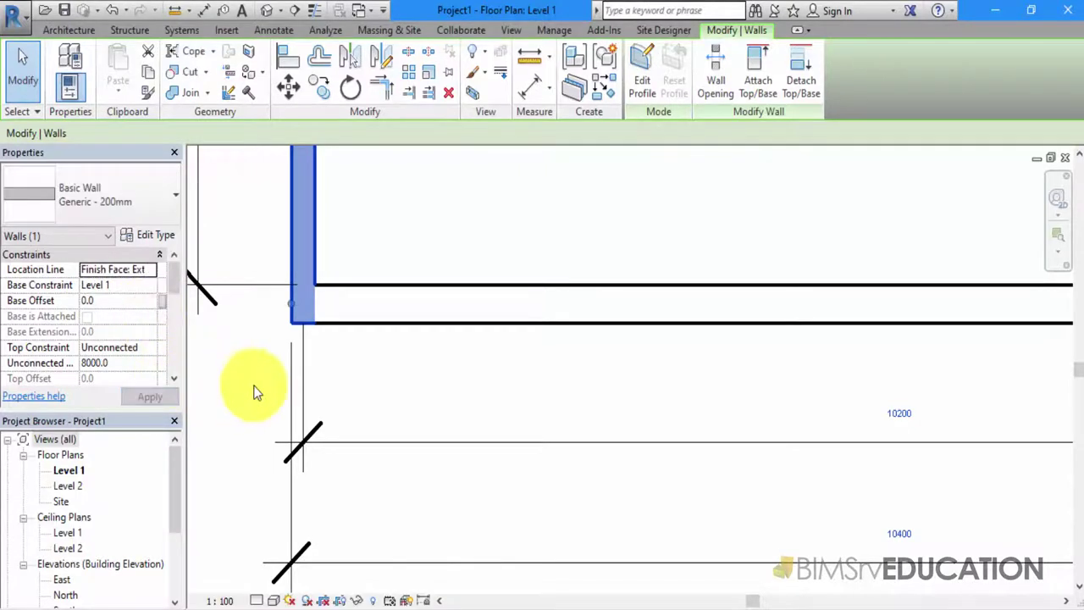
scroll(250, 393, down, 2)
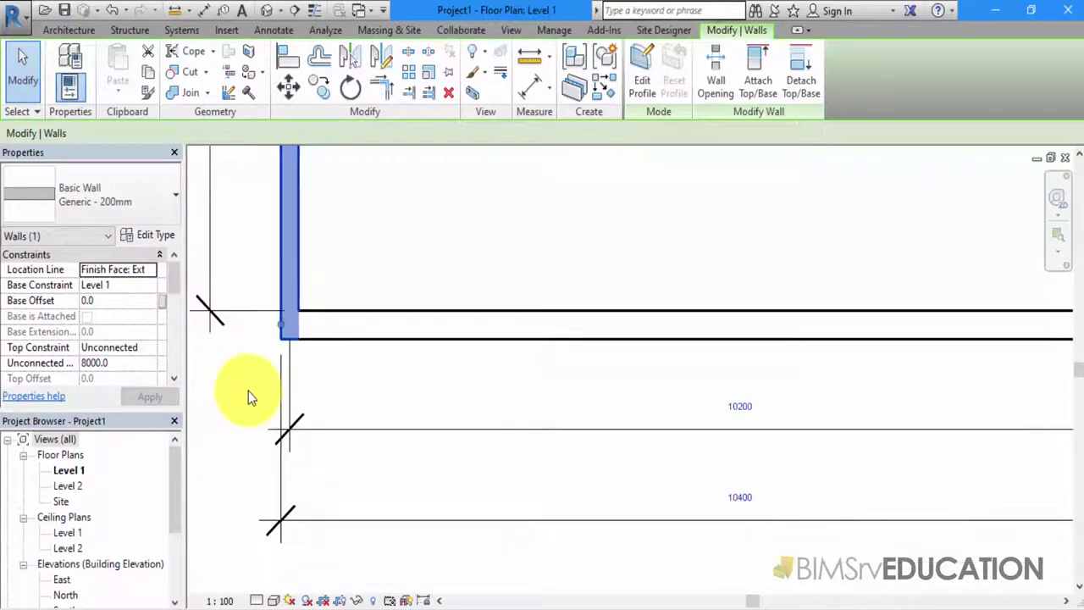
scroll(250, 393, down, 1)
scroll(250, 392, down, 1)
scroll(248, 391, down, 1)
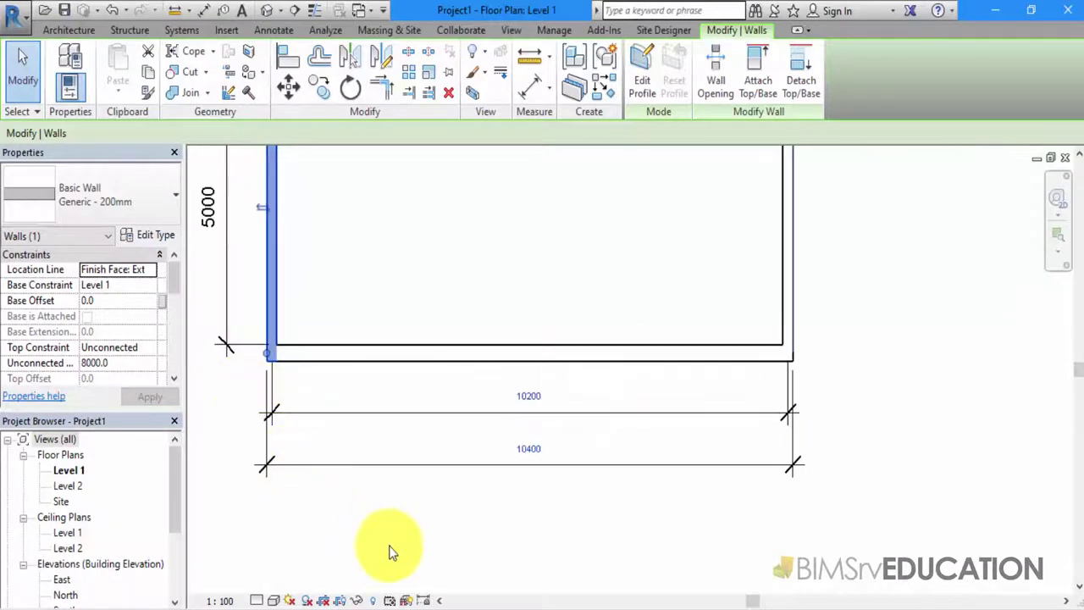
scroll(392, 544, up, 2)
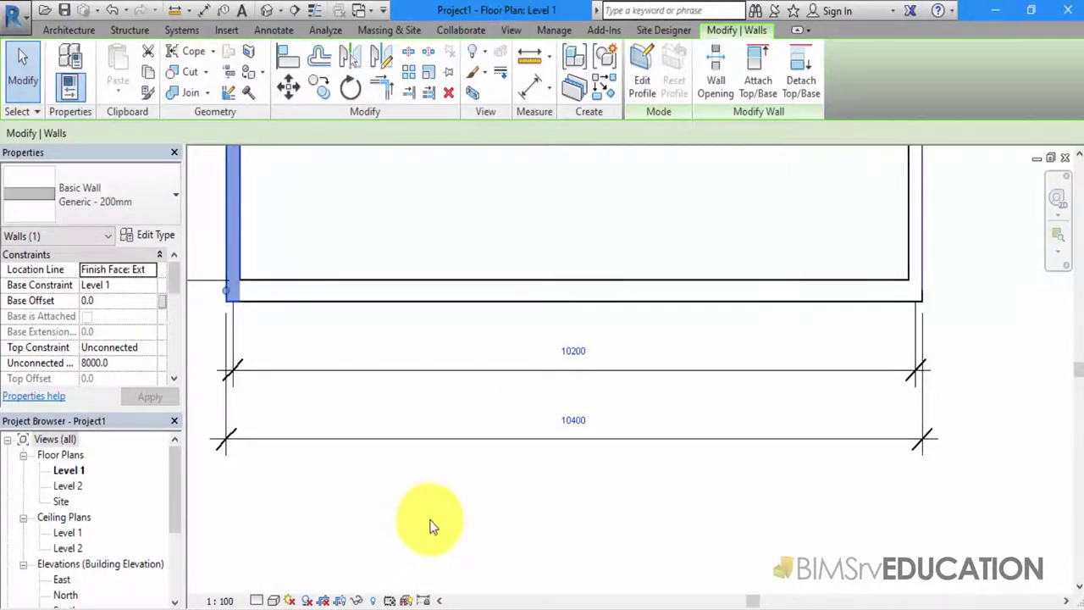
middle_drag(431, 528, 484, 539)
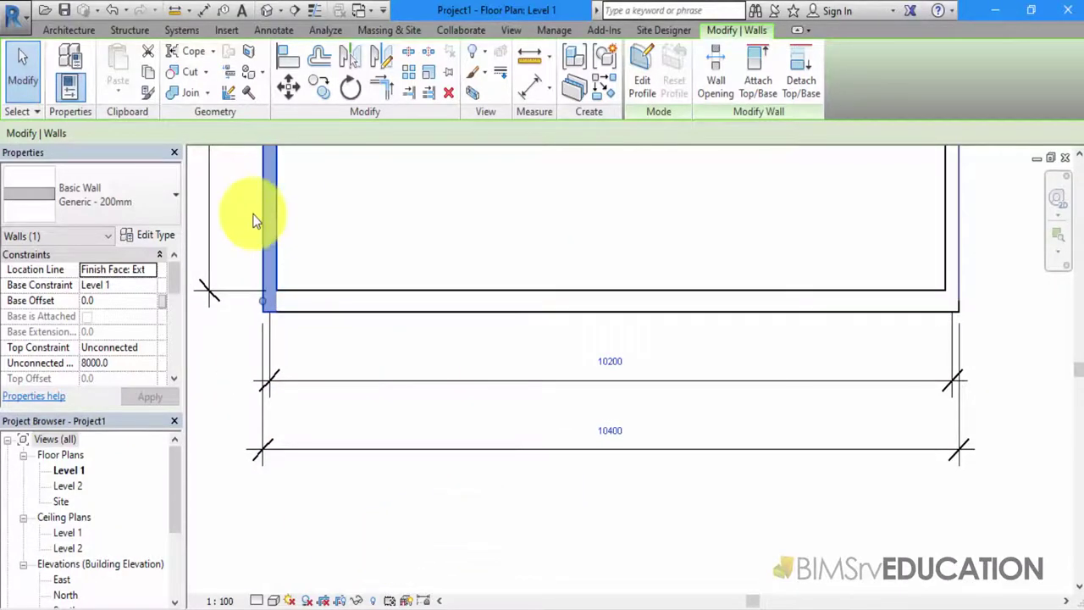
Change the left wall to Generic - 300mm, shrinking the inner dimension to 10150, then deselect it
click(124, 194)
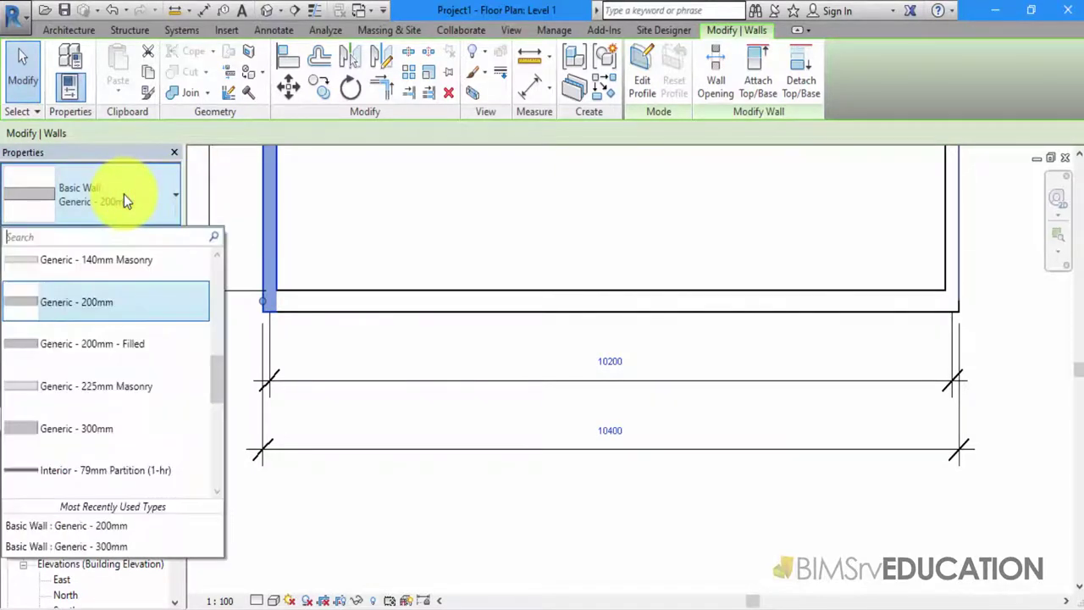
click(114, 430)
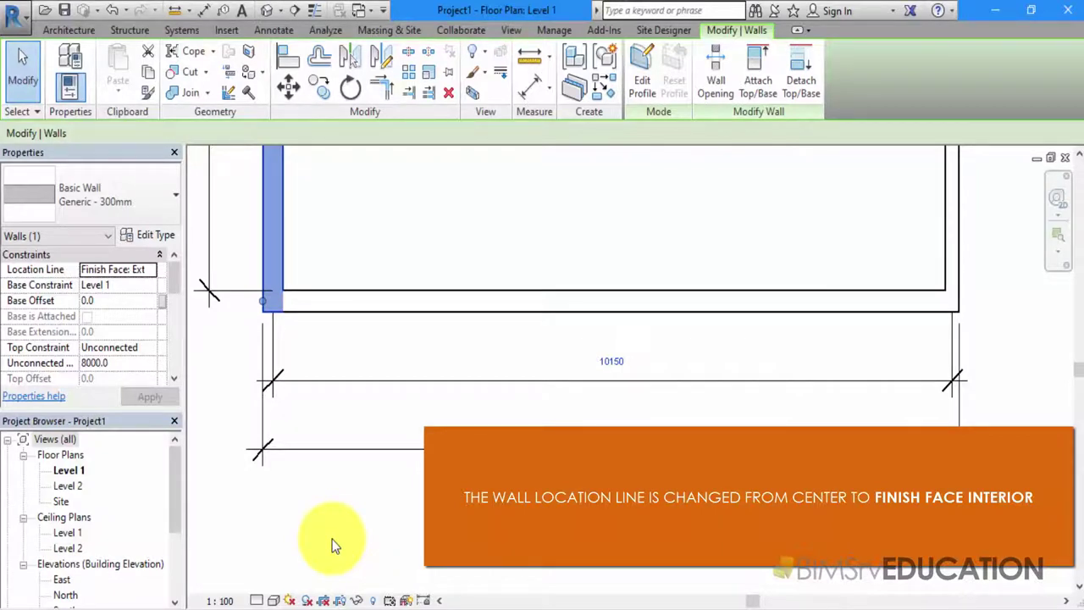
click(332, 539)
Zoom in on the 10150 inner dimension and the unchanged 10400 overall length
scroll(620, 477, up, 2)
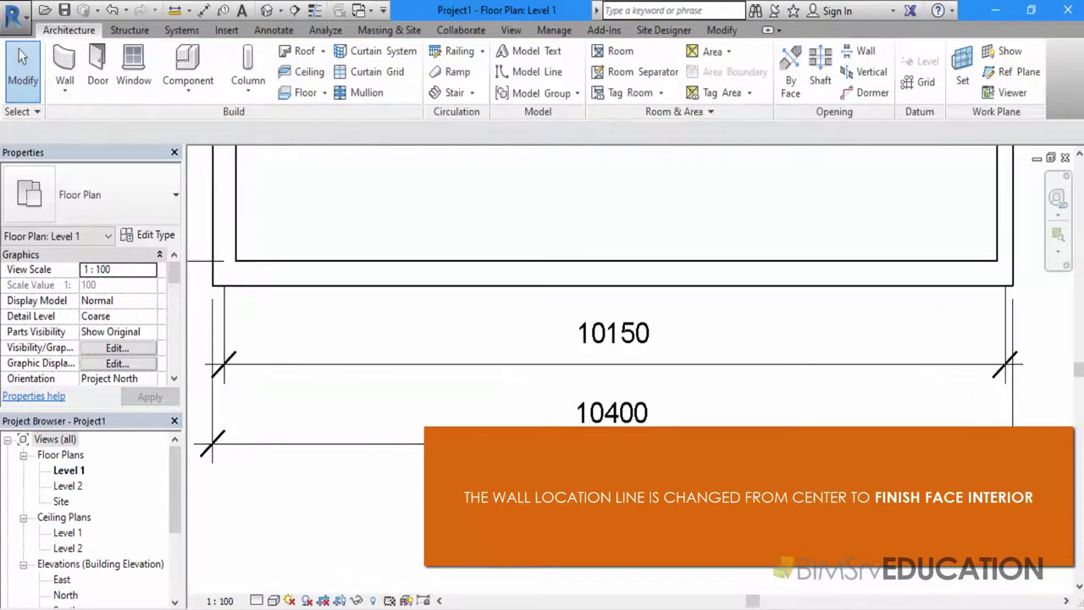
scroll(620, 478, up, 2)
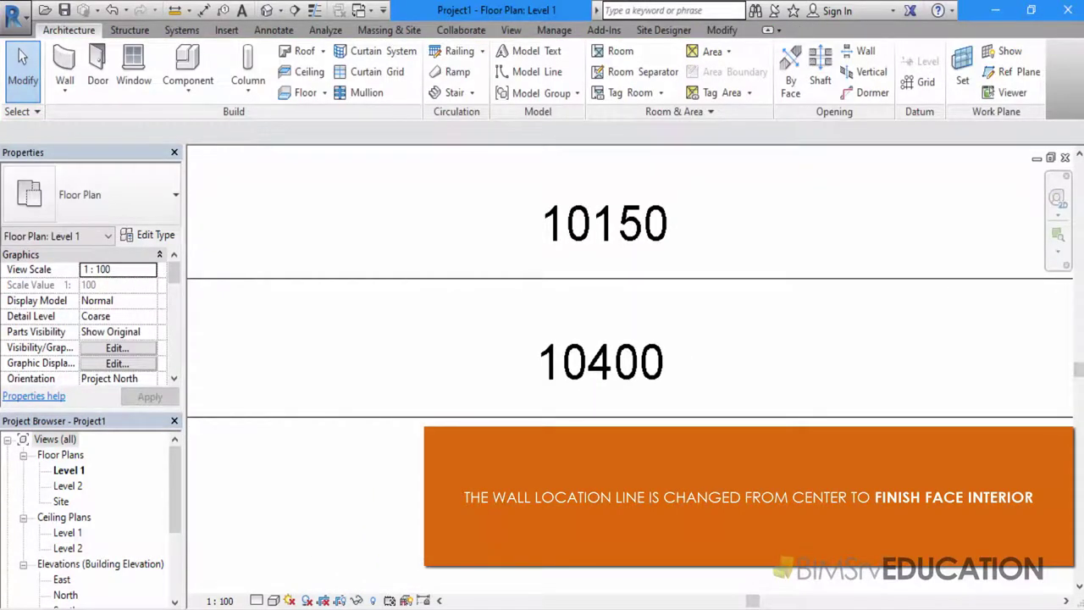